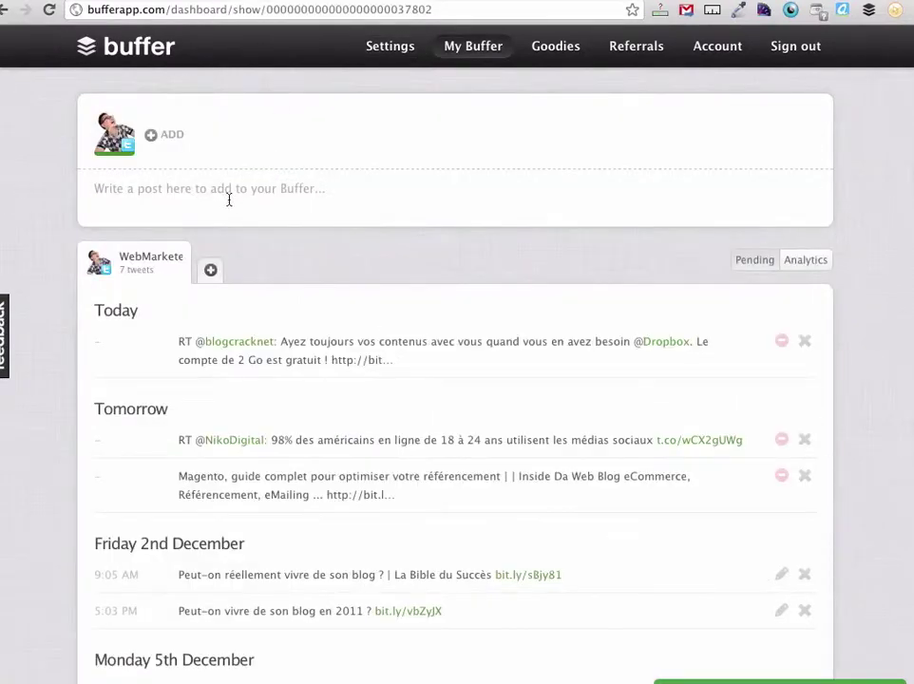
Write the post "L'argent ne fait pas le bonheur. Es-tu d'accord?" and add it to the Buffer queue
left_click(230, 196)
type("L")
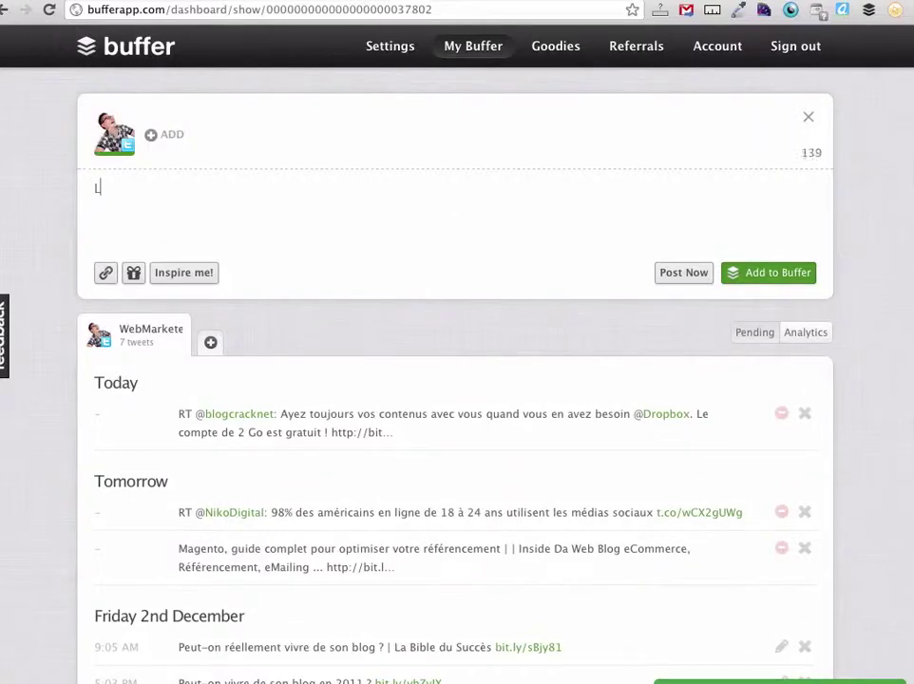
type("'argent ne fait pas le bone")
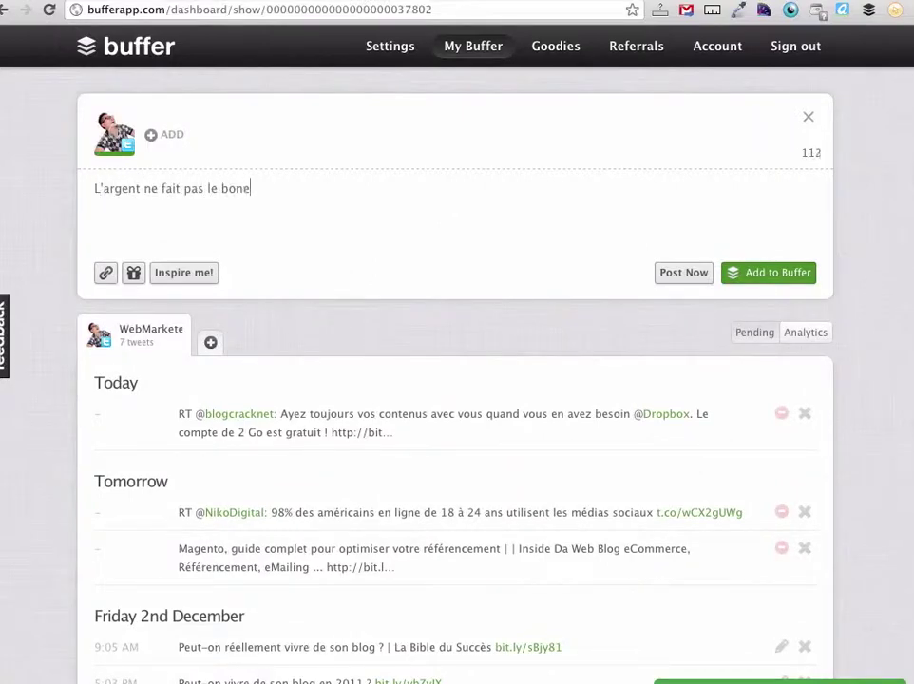
key("BackSpace")
type("heur. Es-tu d")
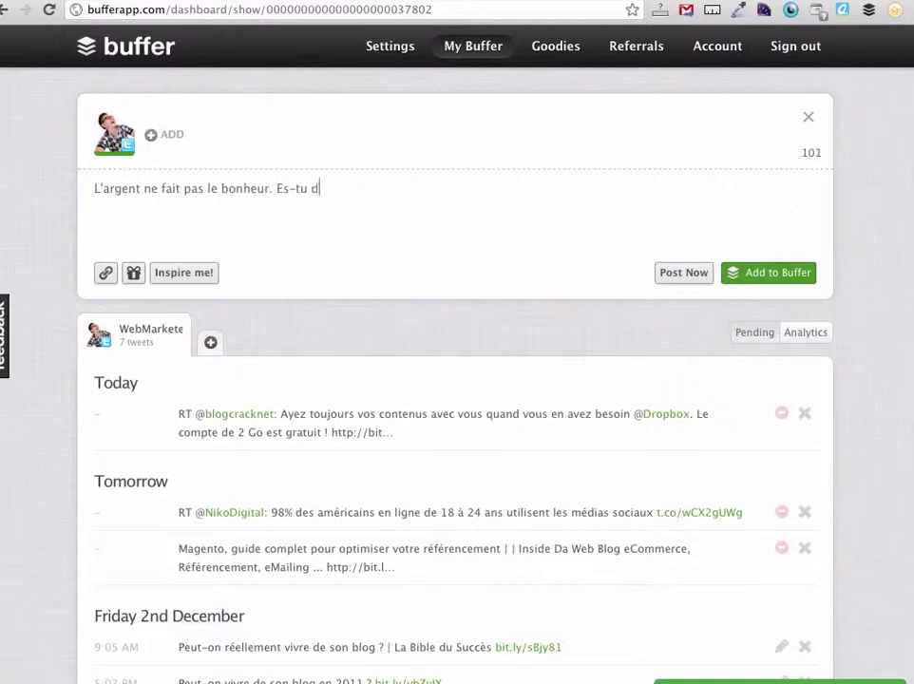
type("'accord?")
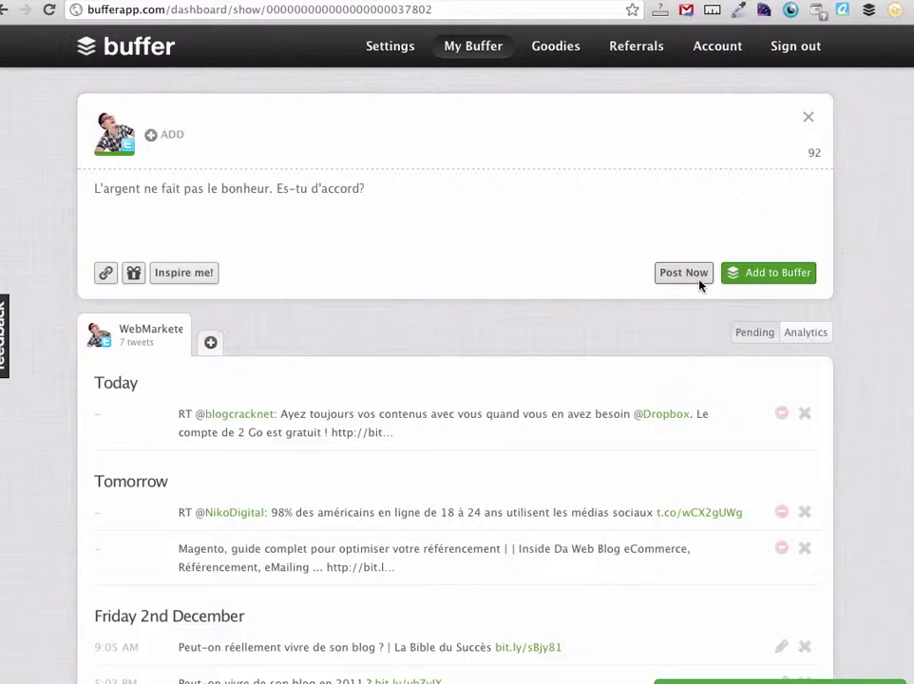
left_click(765, 274)
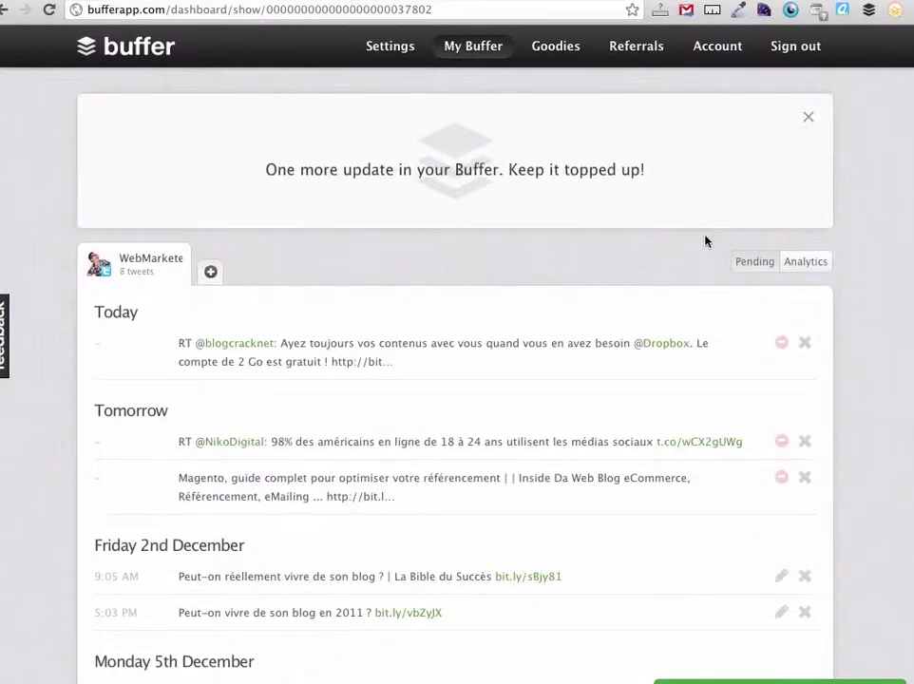
Review the pending queue from today's updates through Wednesday 7th December, checking the dates and times of the scheduled posts
scroll(490, 260, "down", 3)
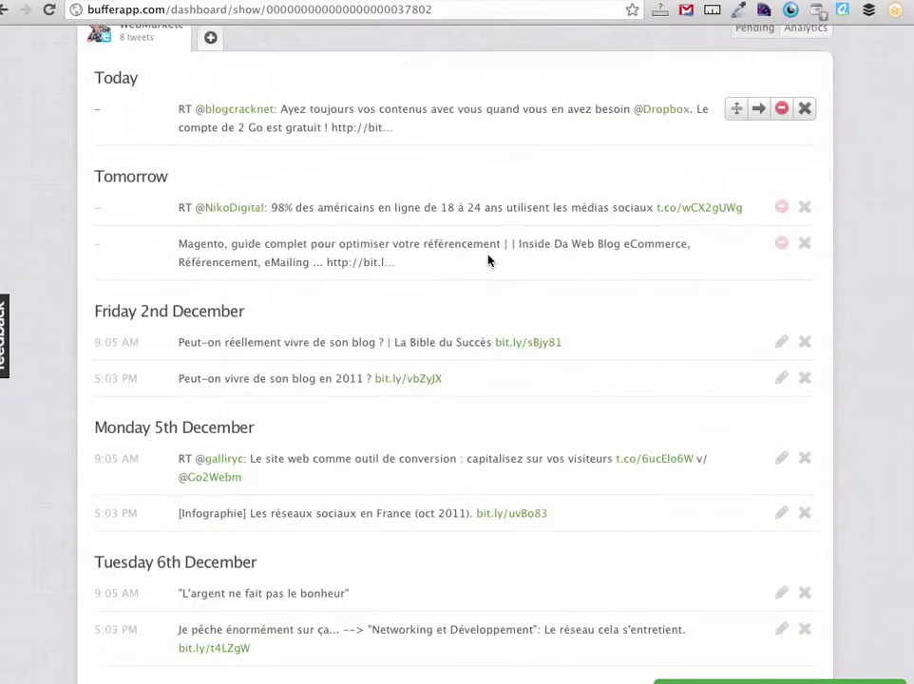
scroll(489, 260, "up", 3)
scroll(489, 260, "up", 1)
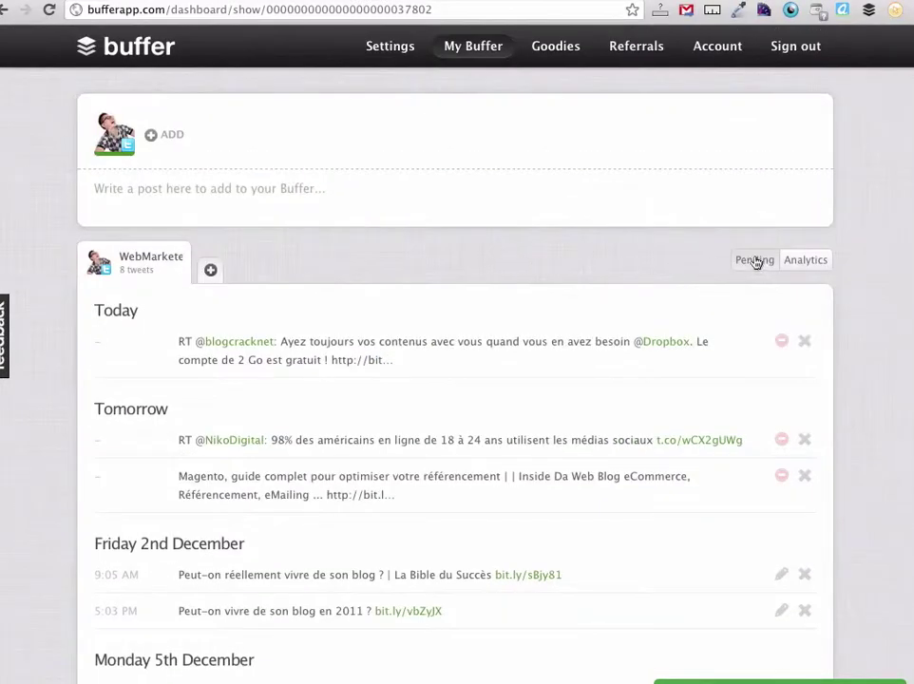
scroll(618, 267, "down", 5)
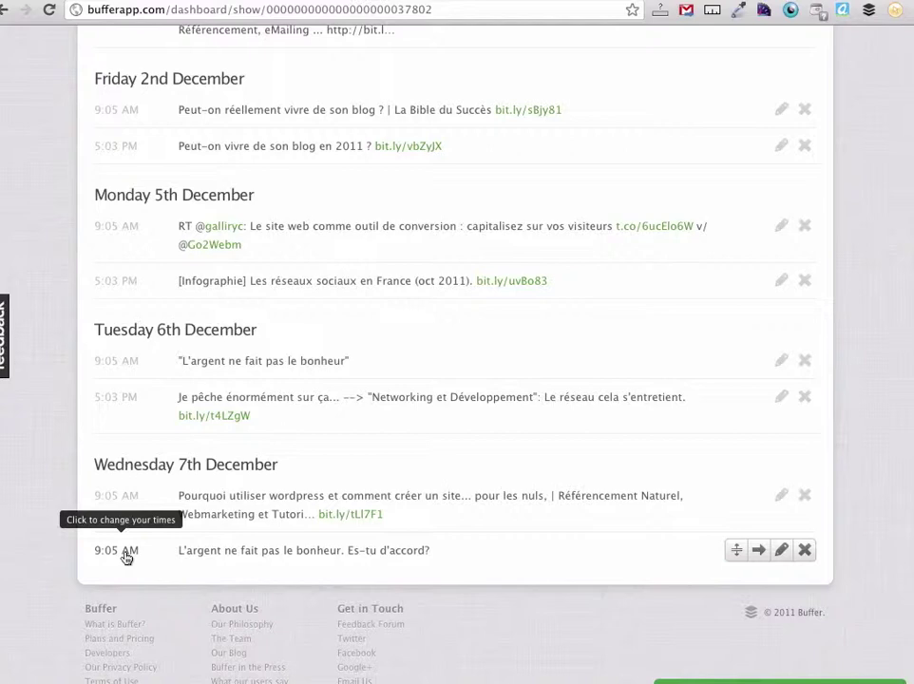
scroll(142, 546, "up", 6)
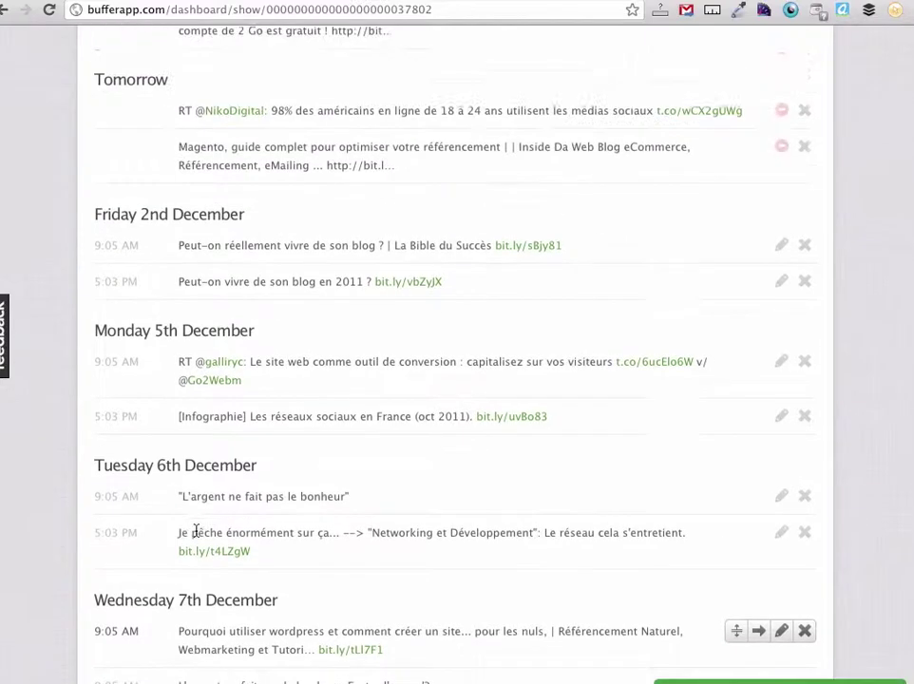
scroll(272, 274, "up", 1)
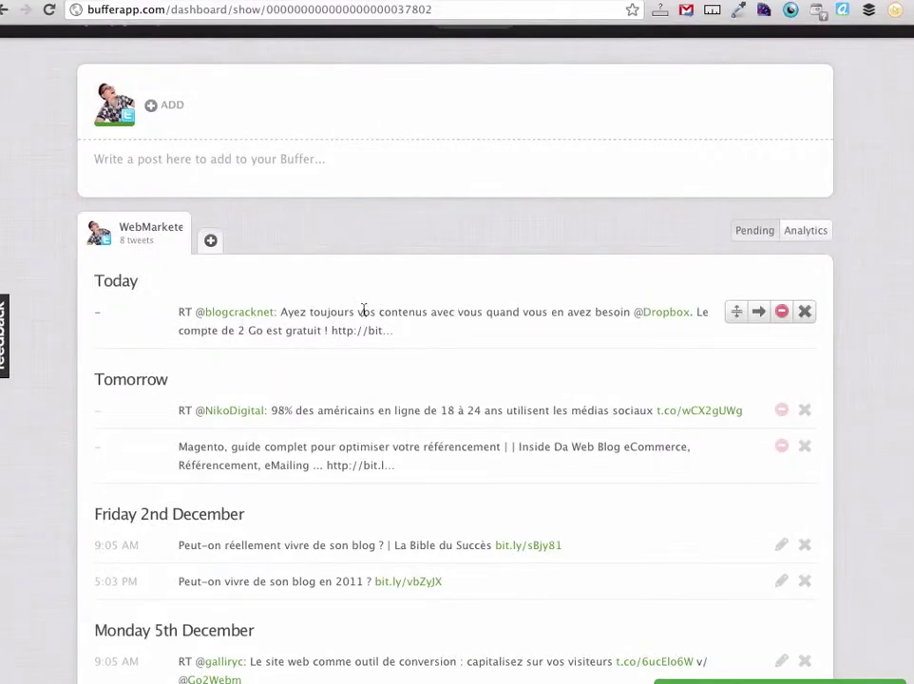
scroll(365, 314, "down", 1)
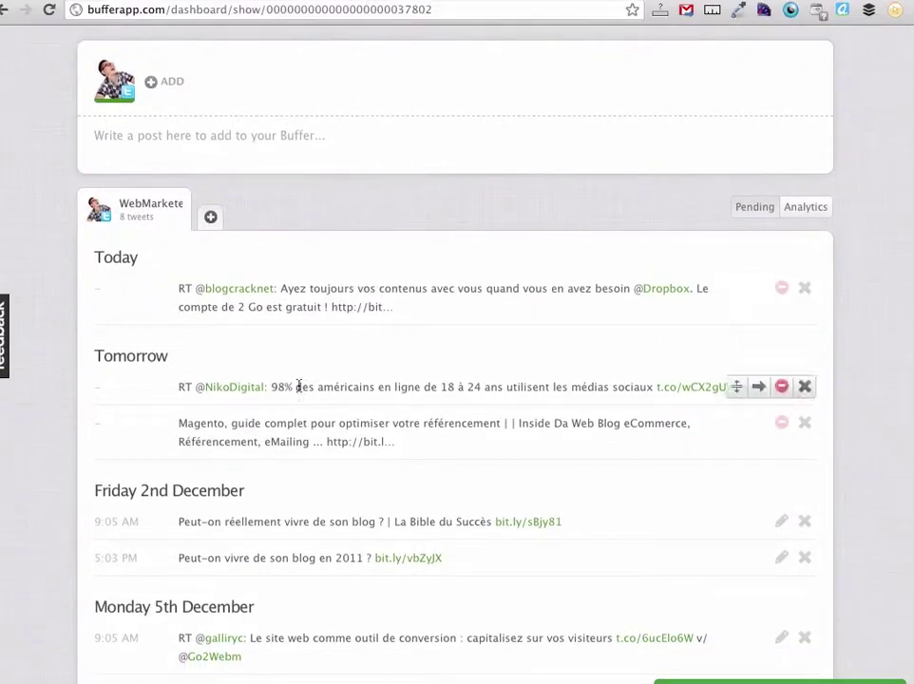
scroll(298, 384, "down", 2)
scroll(289, 446, "down", 5)
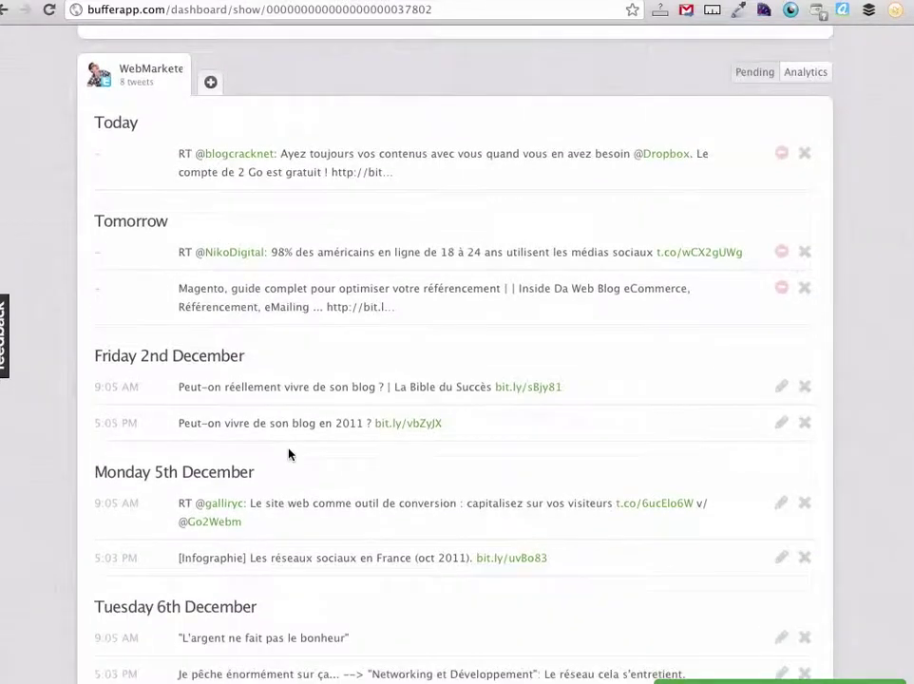
scroll(287, 420, "down", 2)
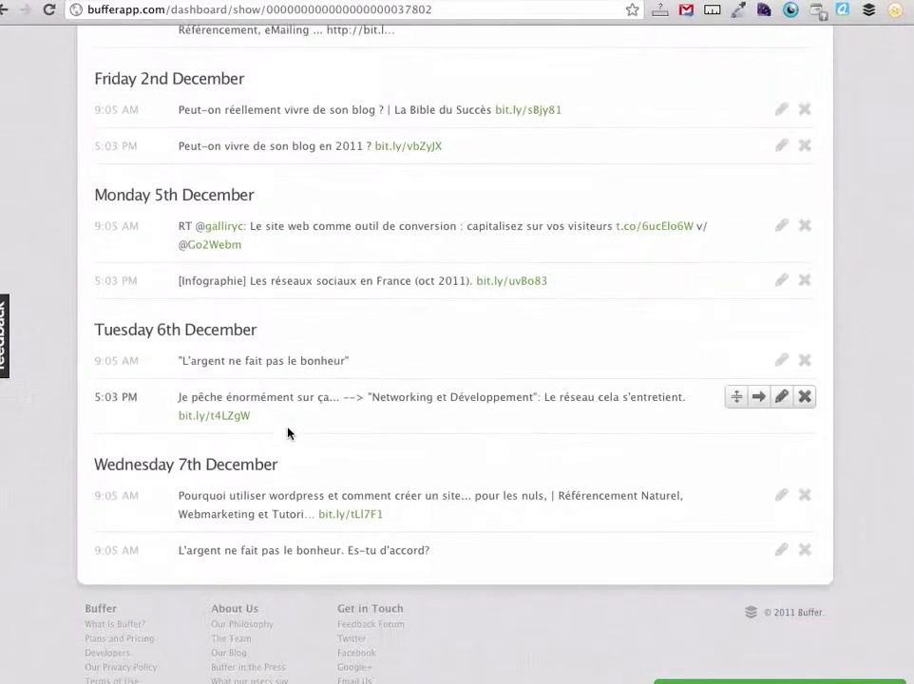
scroll(320, 444, "up", 7)
scroll(322, 444, "up", 2)
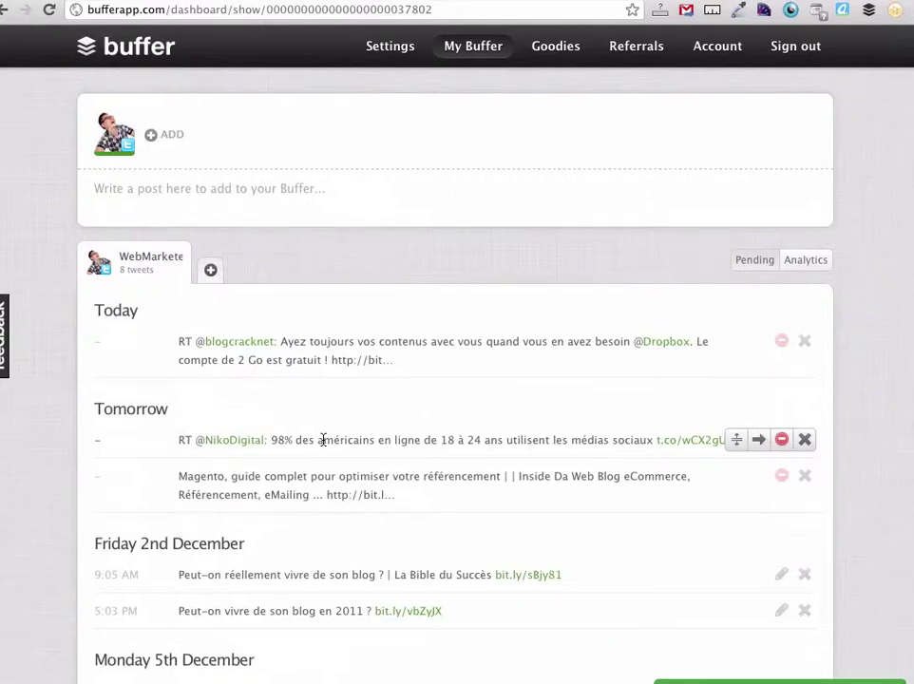
scroll(323, 440, "down", 4)
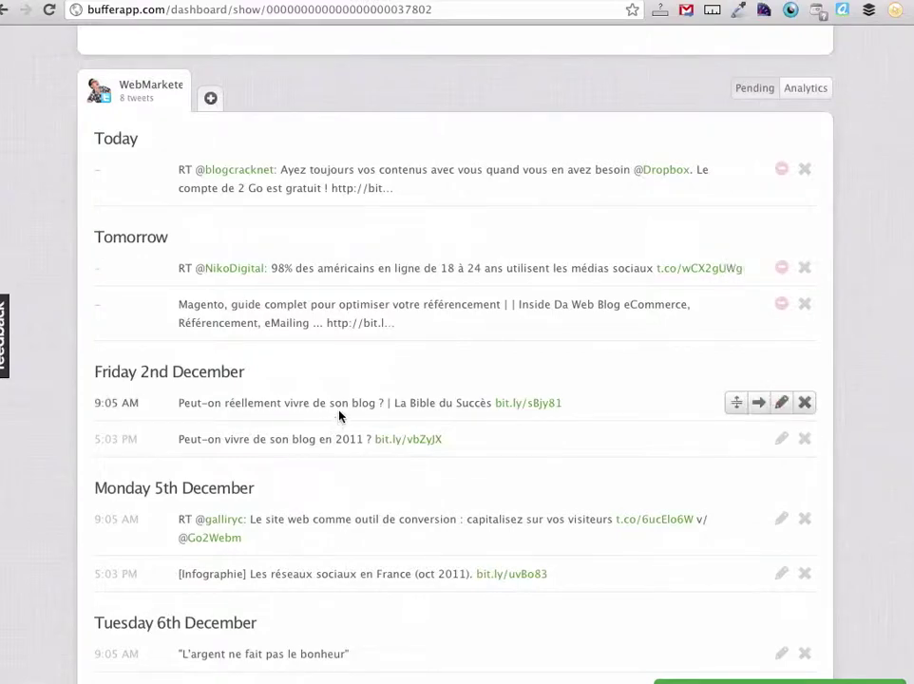
scroll(339, 415, "down", 3)
scroll(340, 415, "down", 3)
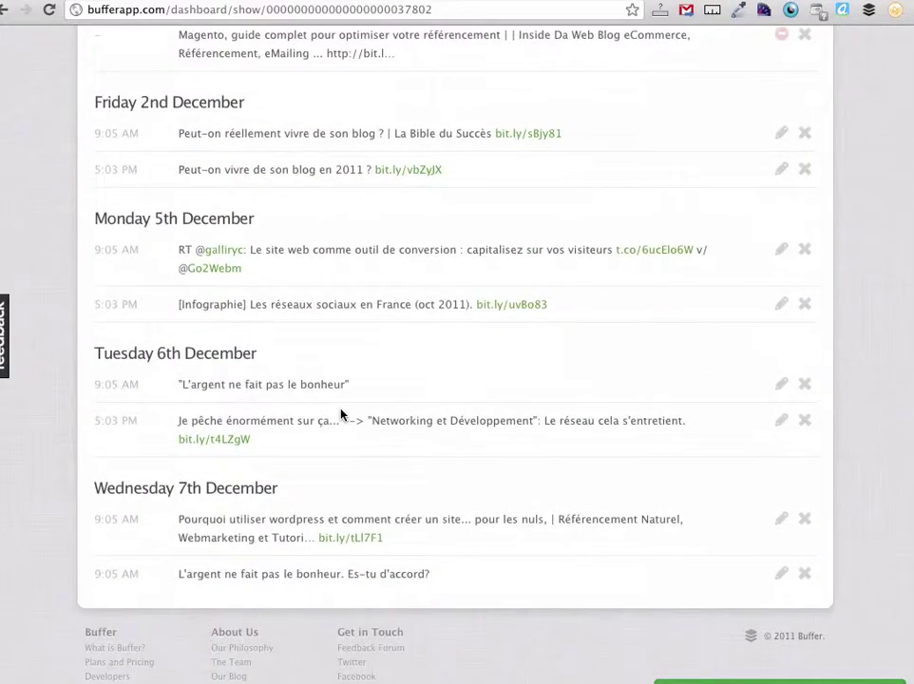
scroll(340, 414, "up", 6)
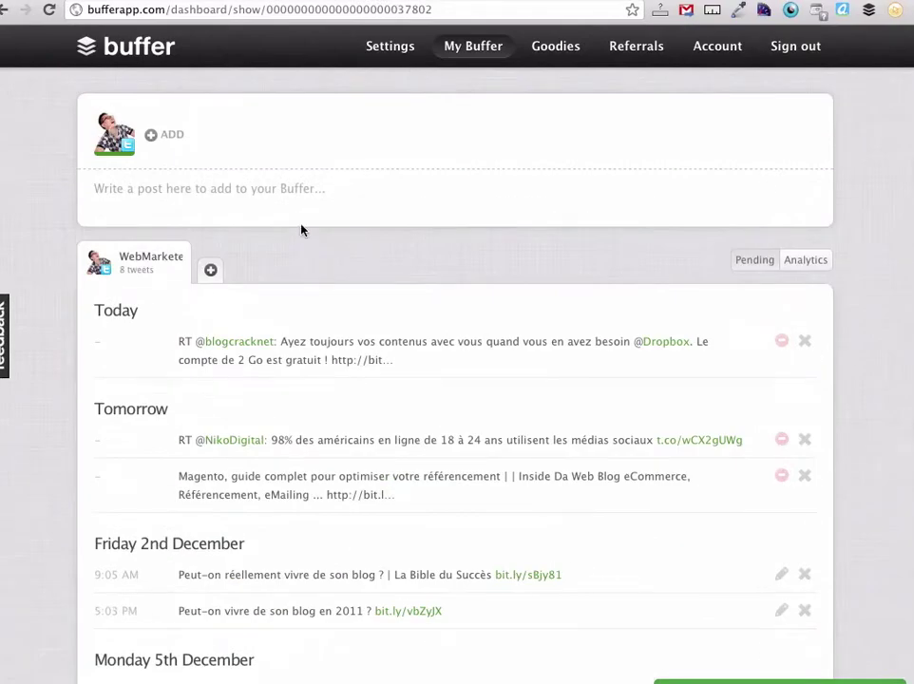
Switch to the ViperChill niche-analysis article and look through it down to its sharing section and comments
left_click(277, 194)
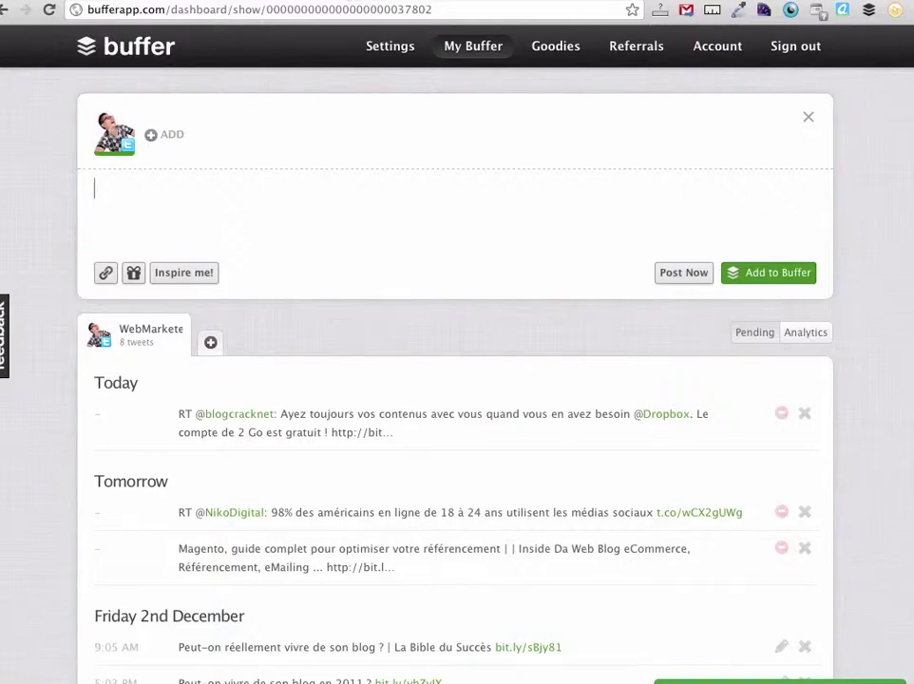
left_click(556, 46)
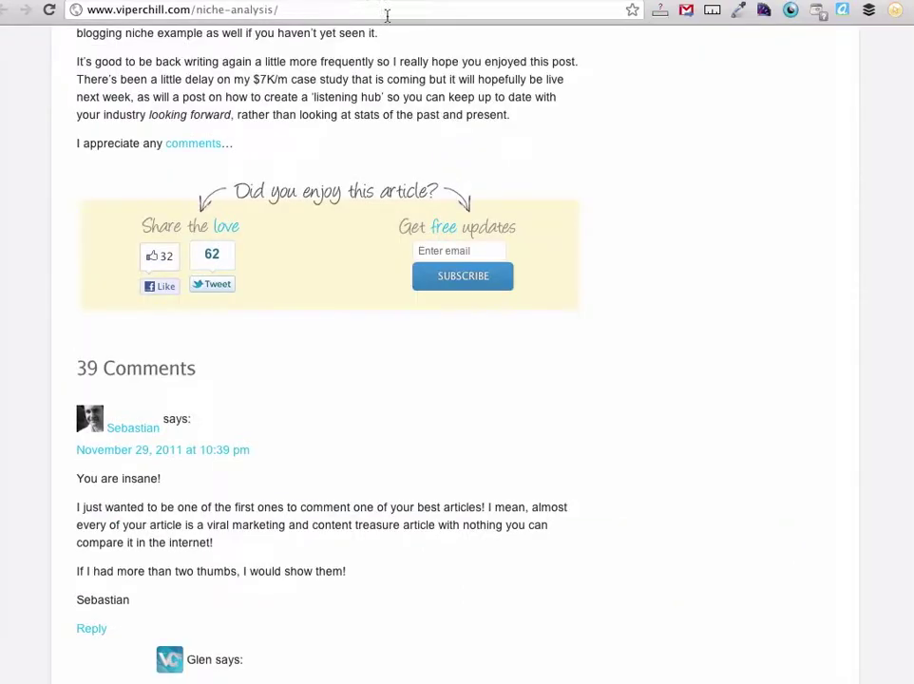
scroll(627, 189, "up", 3)
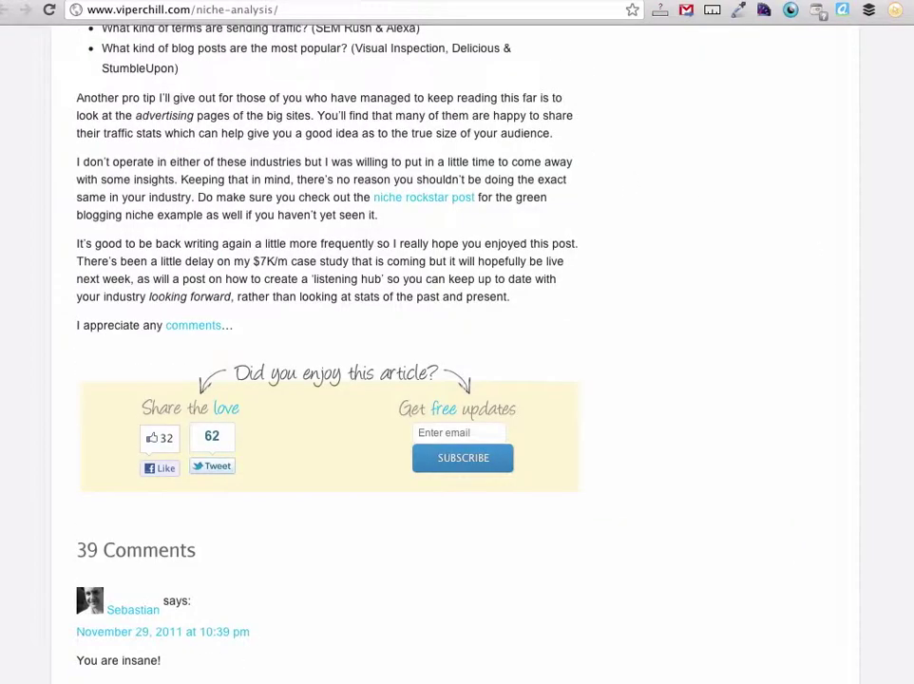
scroll(867, 400, "up", 15)
scroll(342, 361, "down", 5)
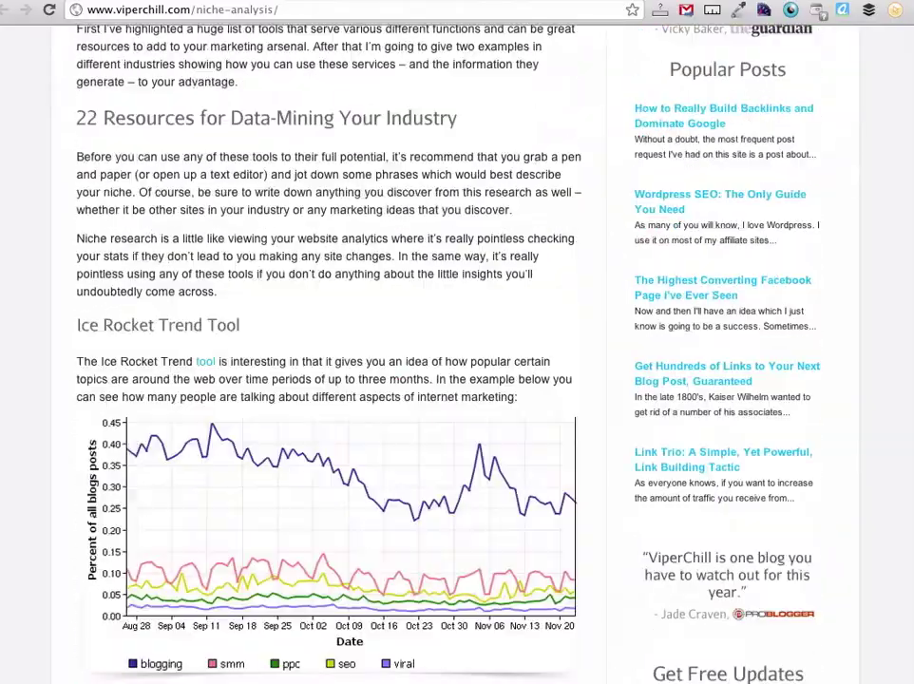
scroll(342, 361, "up", 5)
scroll(342, 361, "down", 7)
scroll(342, 361, "down", 20)
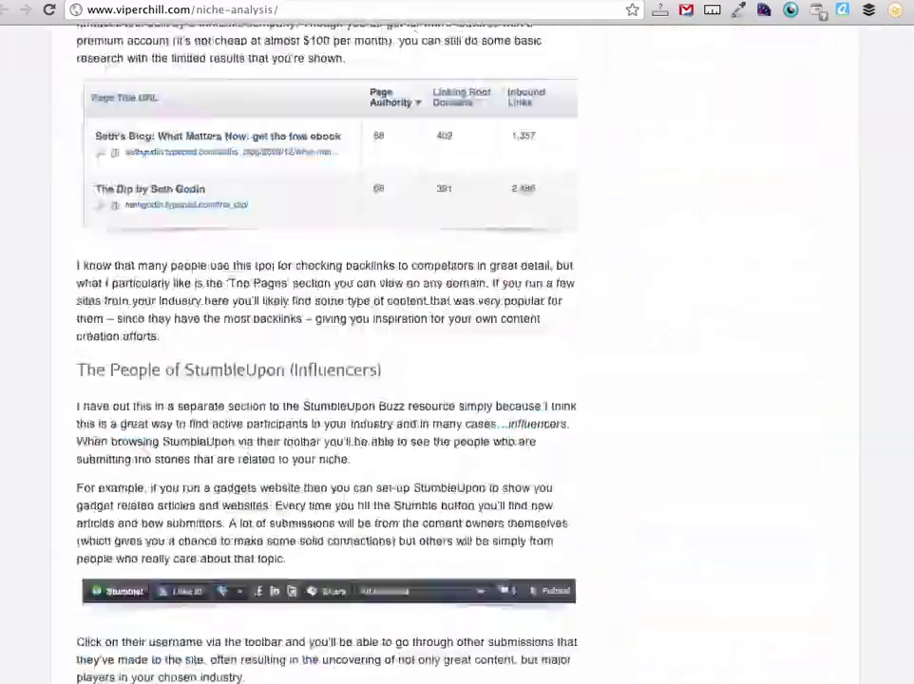
scroll(624, 283, "down", 20)
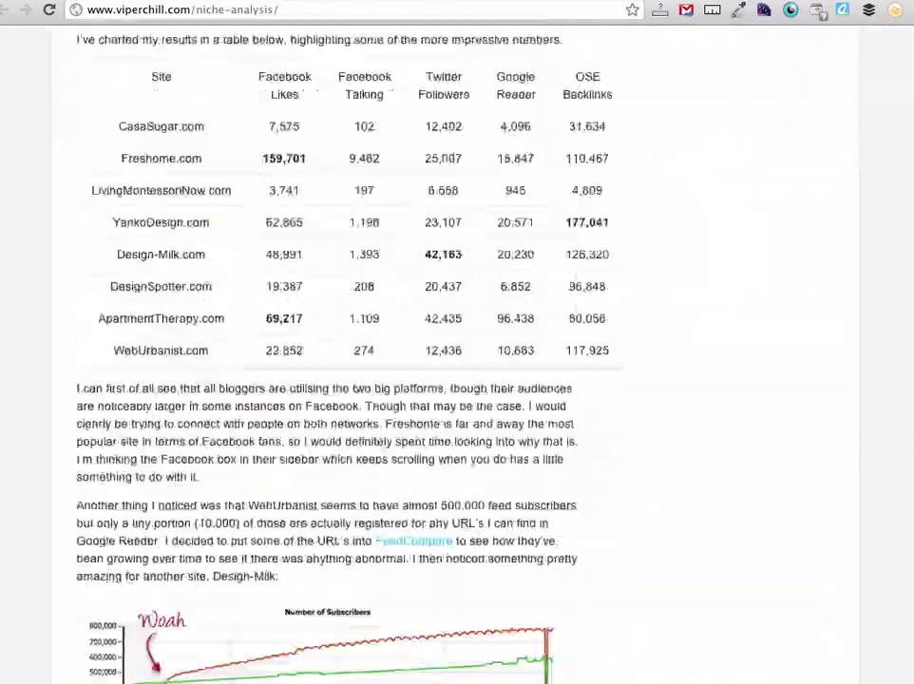
scroll(623, 284, "up", 4)
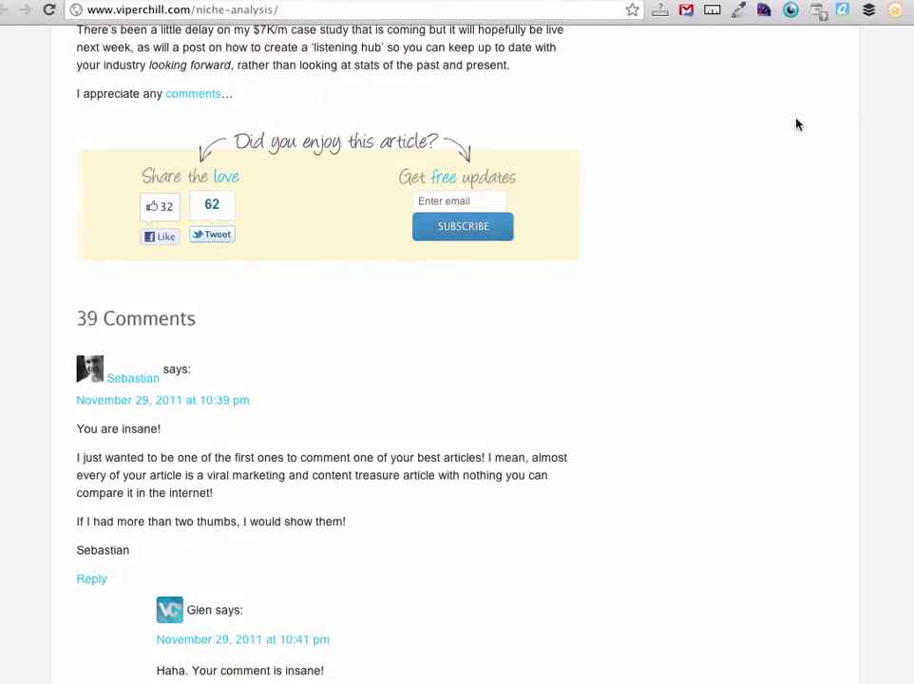
Share the article through the Buffer browser extension, append #Awesome to the suggested text, and add it to the queue
left_click(870, 15)
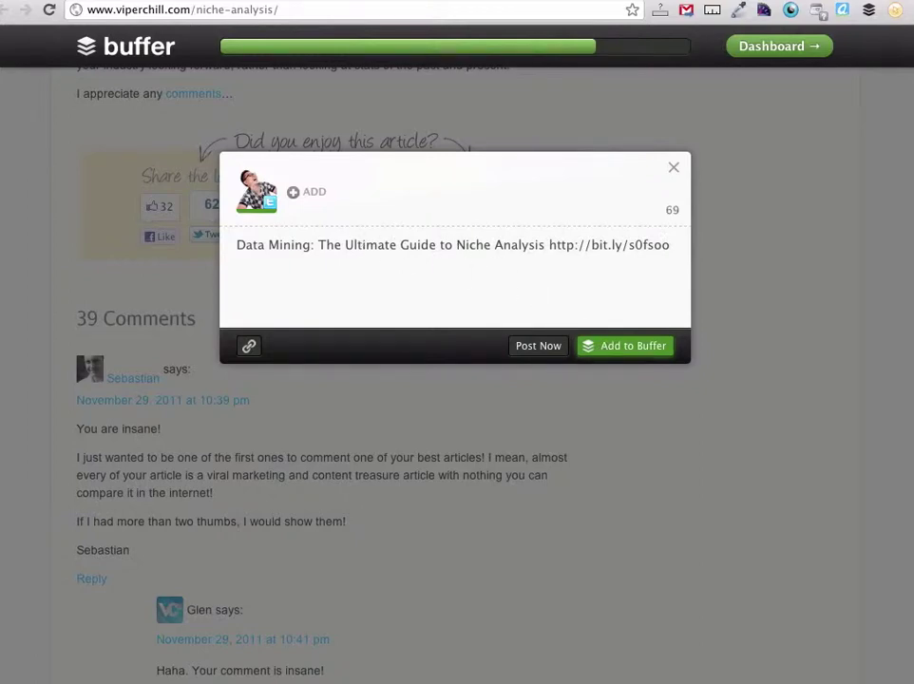
type("#Awesome")
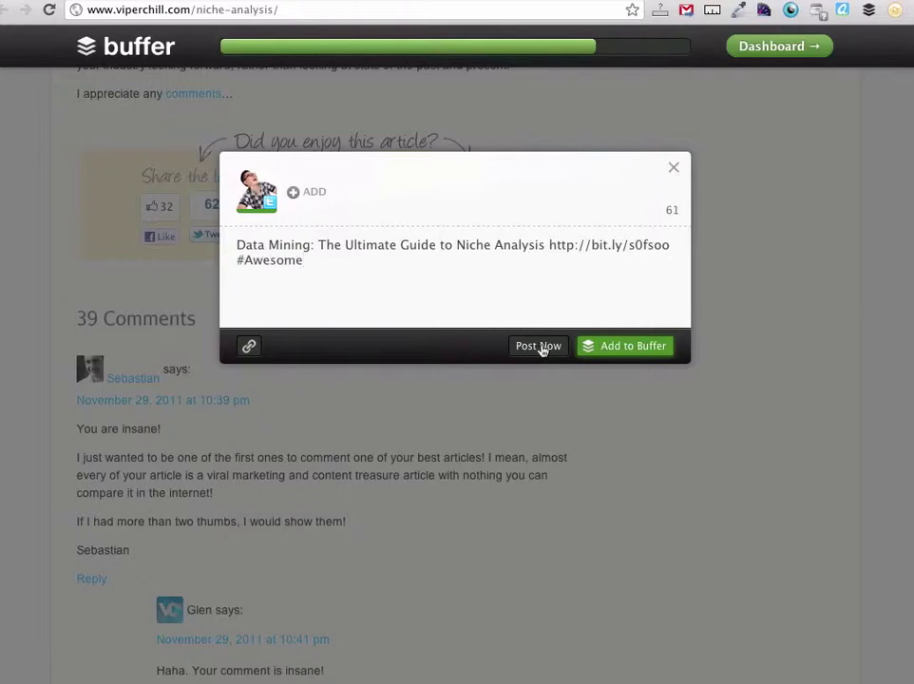
left_click(624, 347)
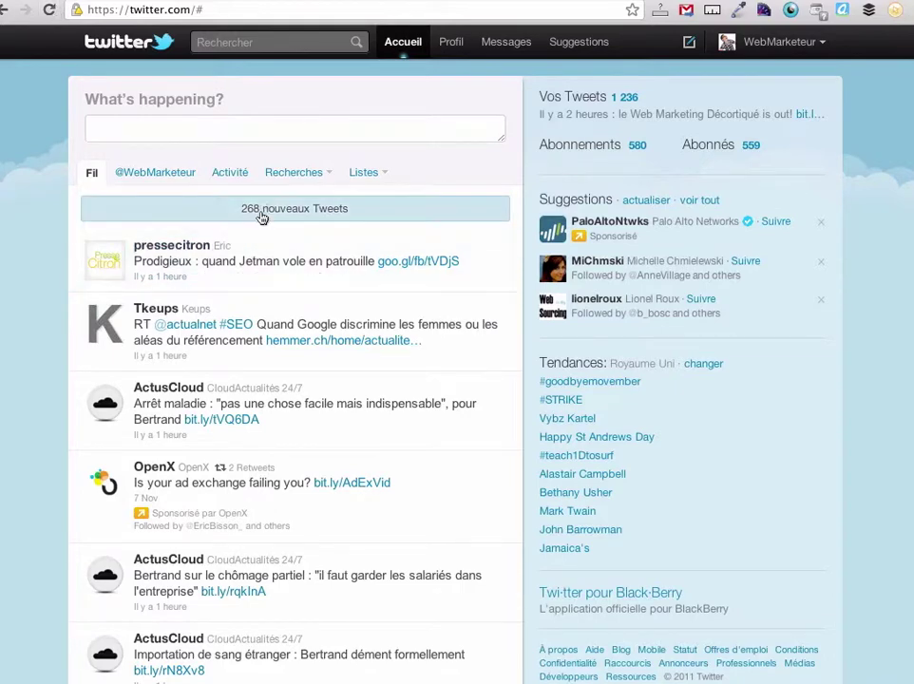
Load the new tweets in the Twitter home timeline and look through them and their per-tweet sharing options
left_click(332, 217)
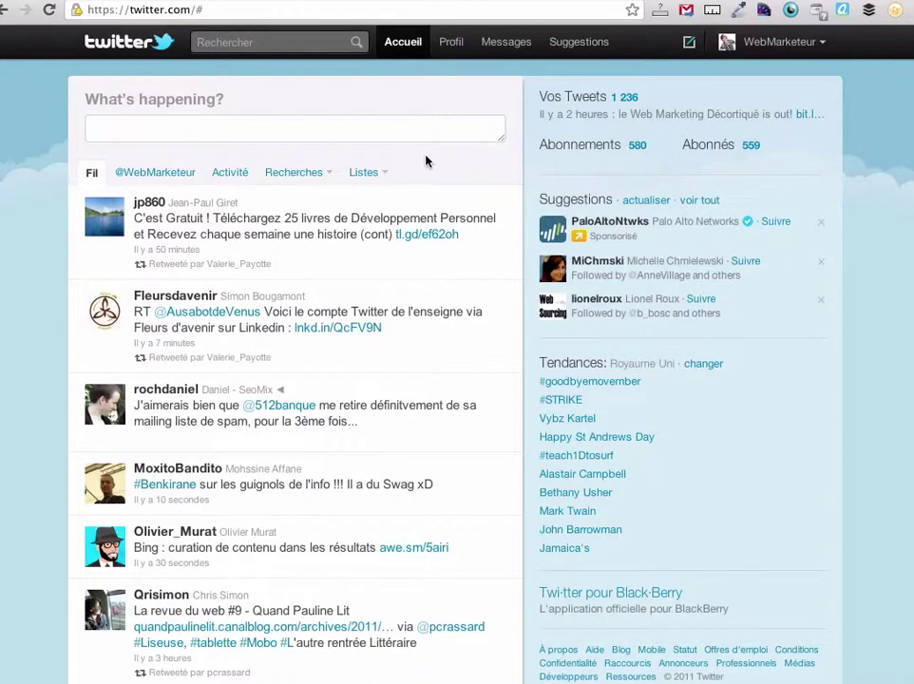
scroll(266, 295, "down", 3)
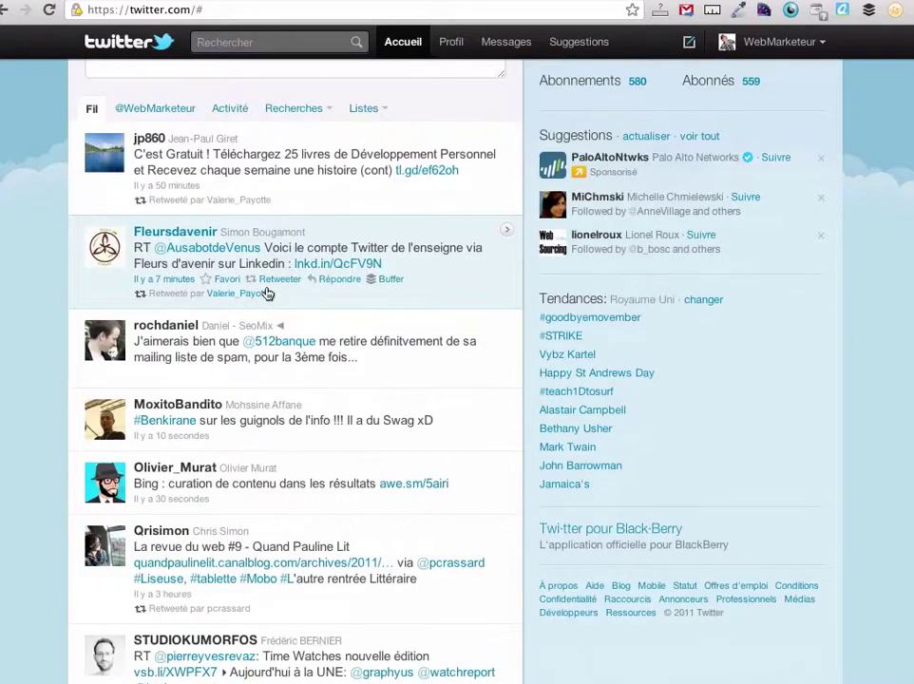
scroll(267, 295, "down", 5)
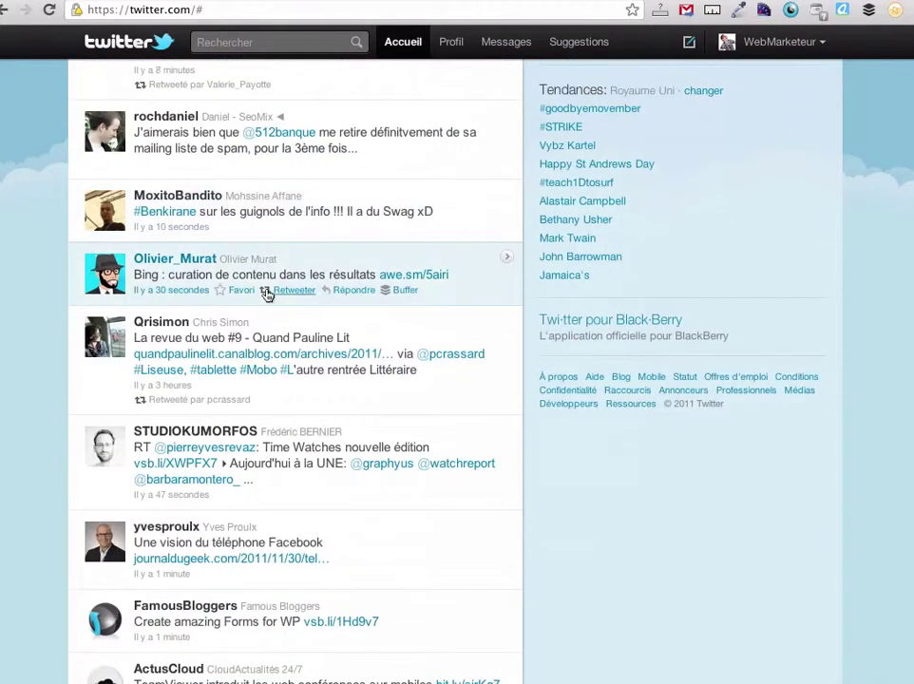
scroll(266, 296, "down", 4)
scroll(267, 296, "down", 6)
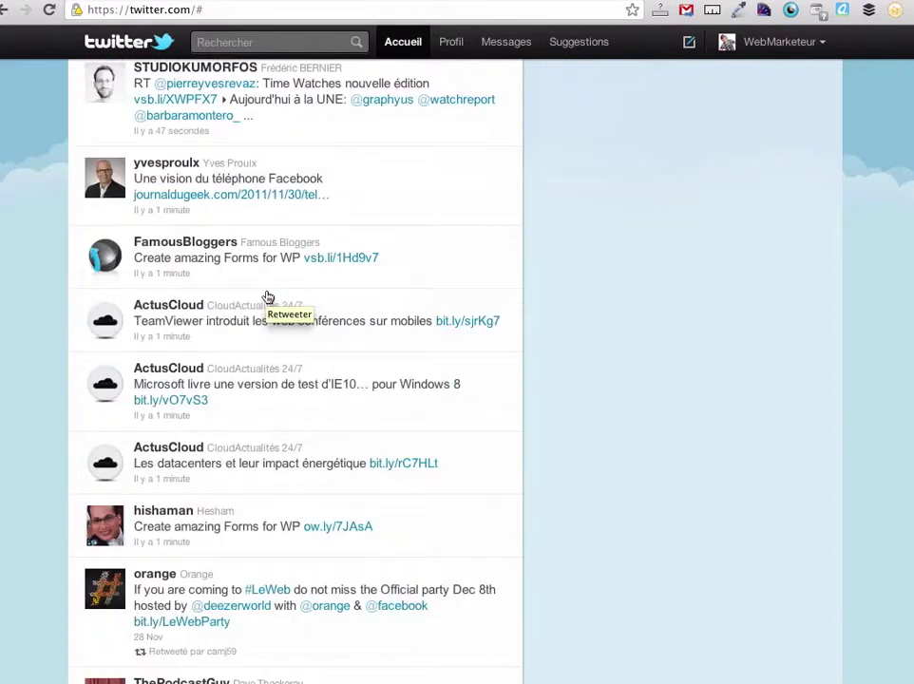
scroll(267, 297, "down", 2)
scroll(267, 296, "down", 2)
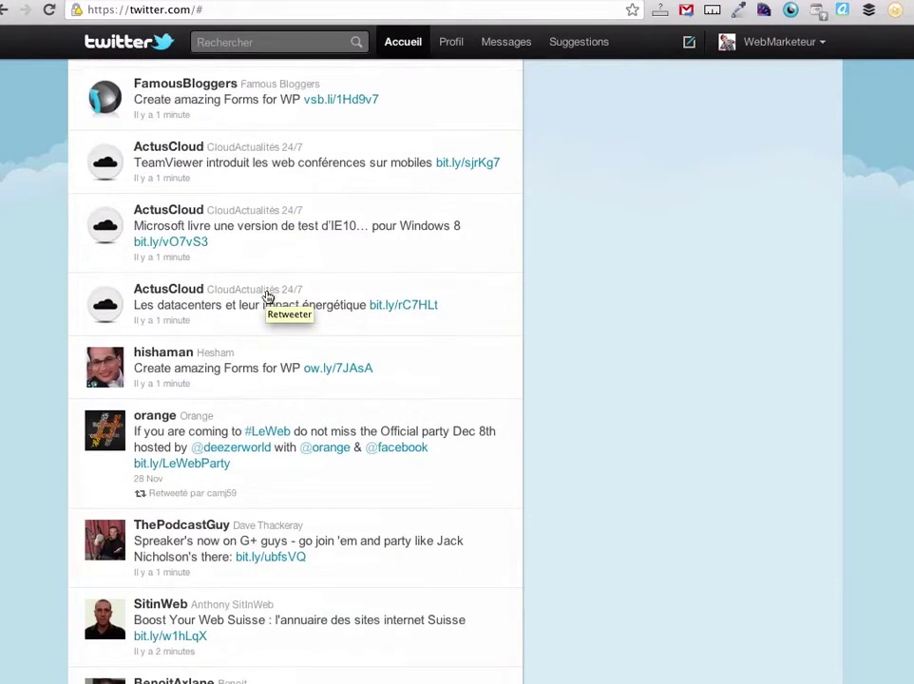
scroll(267, 297, "down", 5)
scroll(267, 296, "down", 2)
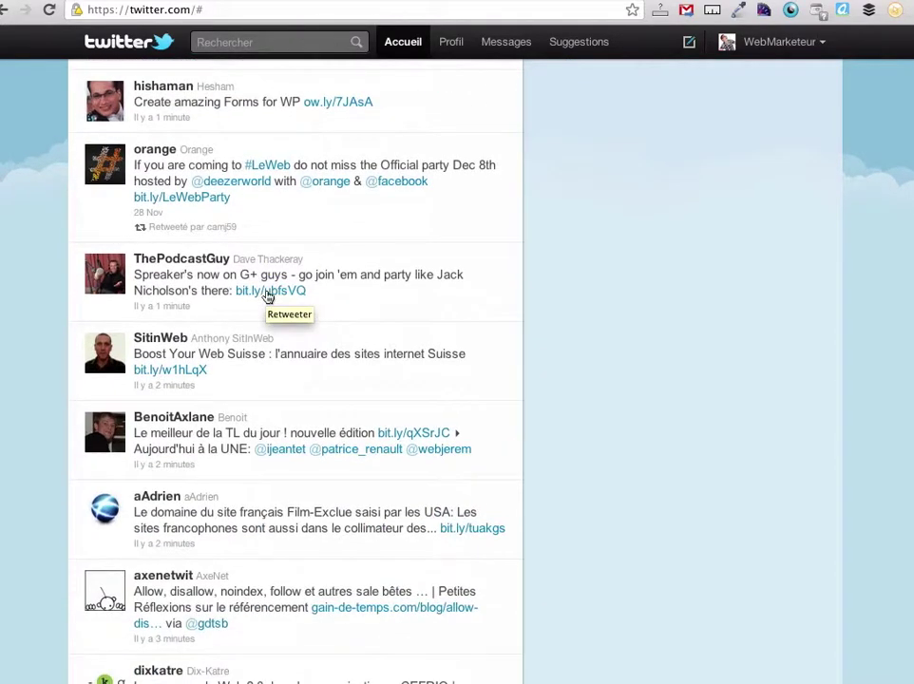
scroll(267, 296, "down", 3)
scroll(267, 297, "down", 2)
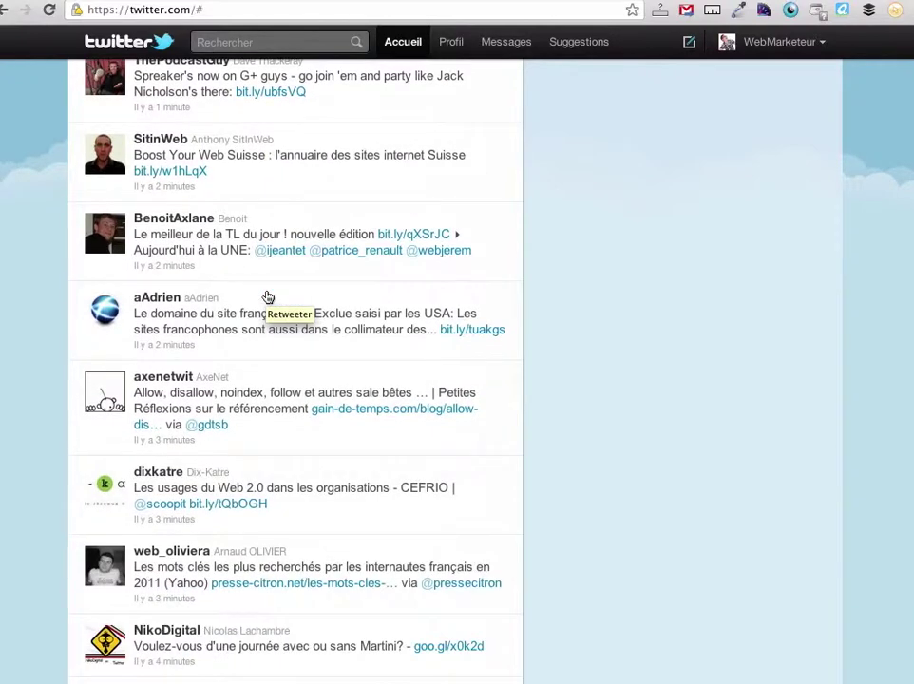
scroll(267, 297, "down", 2)
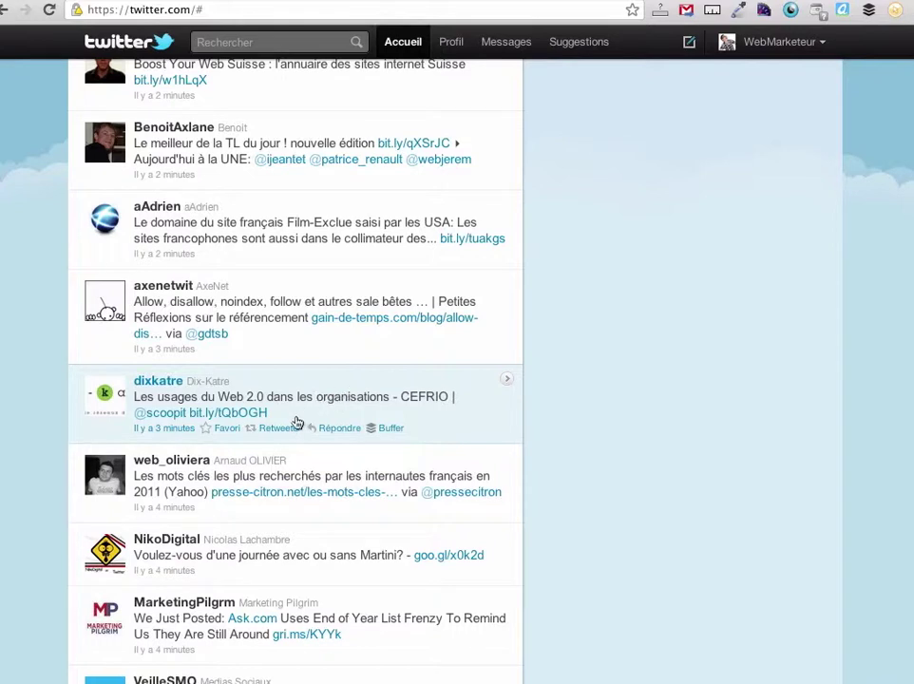
Share the timeline tweet "Les usages du Web 2.0 dans les organisations - CEFRIO" through Buffer as a retweet and add it to the queue
left_click(386, 428)
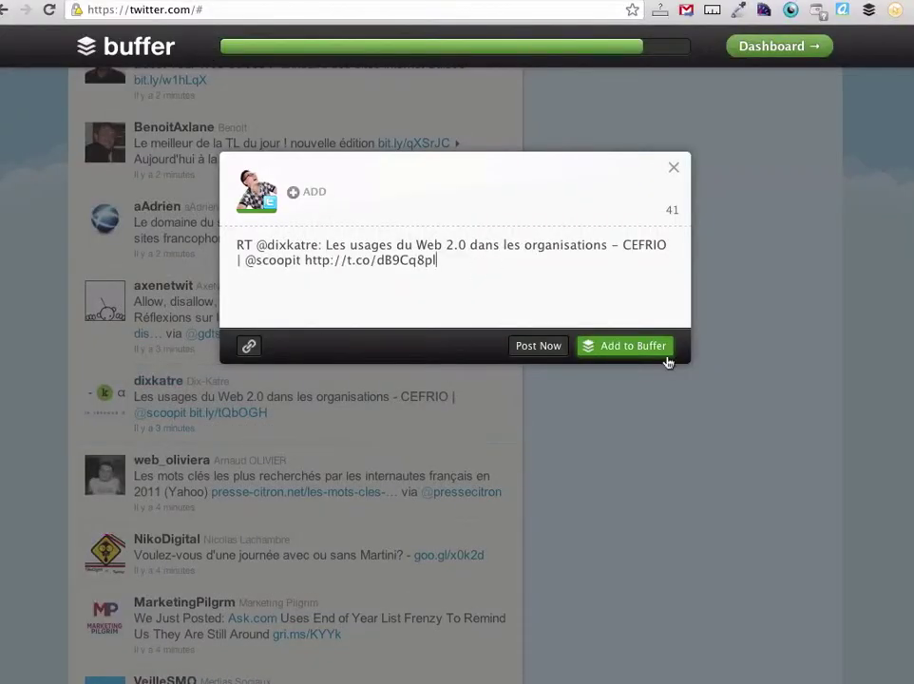
left_click(652, 358)
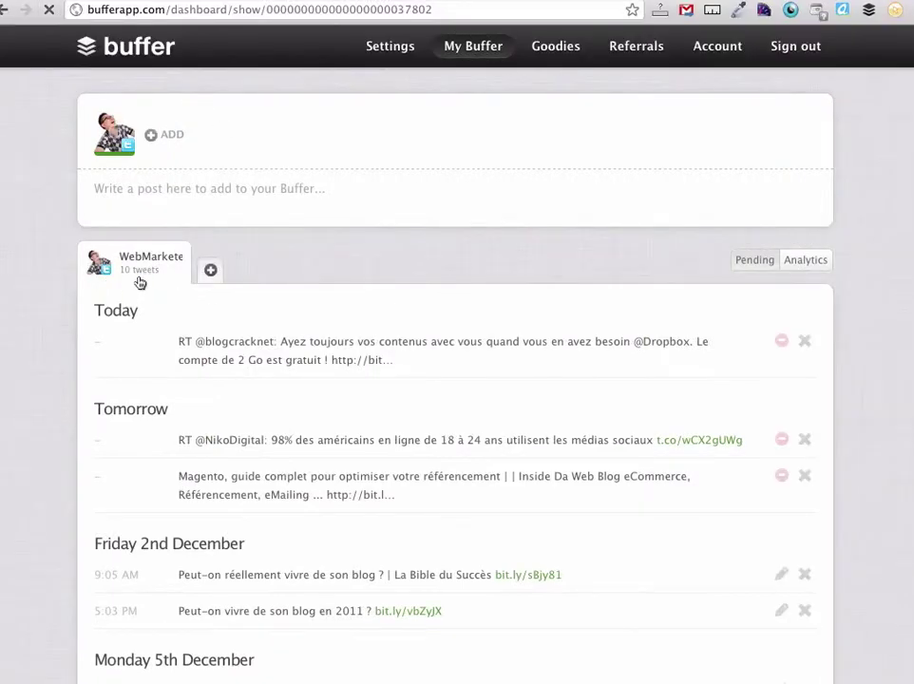
In the Buffer dashboard's pending queue, move the quoted post "L'argent ne fait pas le bonheur" from Tuesday 6th December ahead of all other unsent posts
scroll(175, 313, "down", 10)
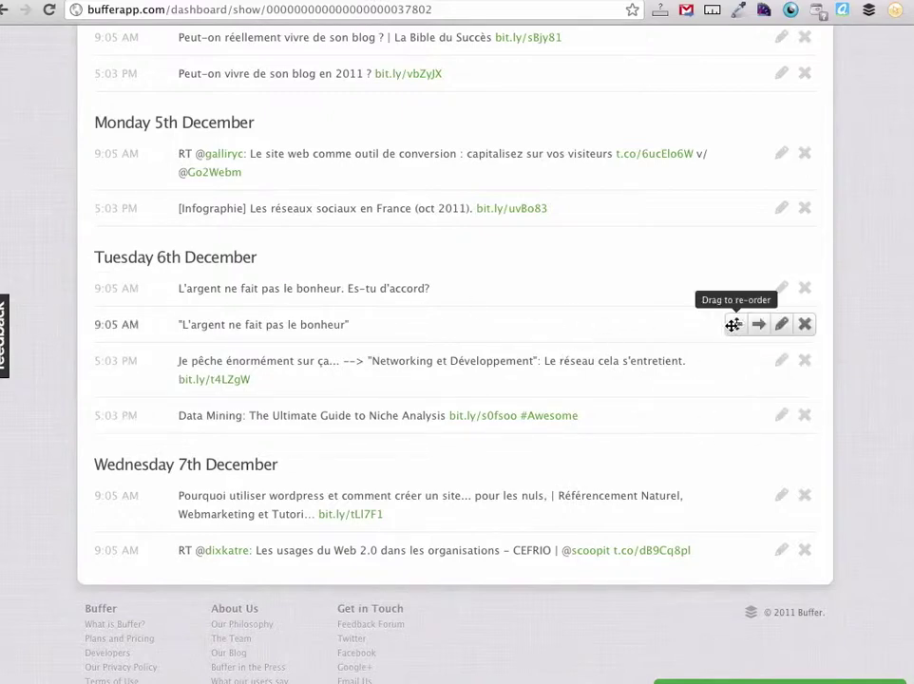
left_click_drag(738, 325, 703, 139)
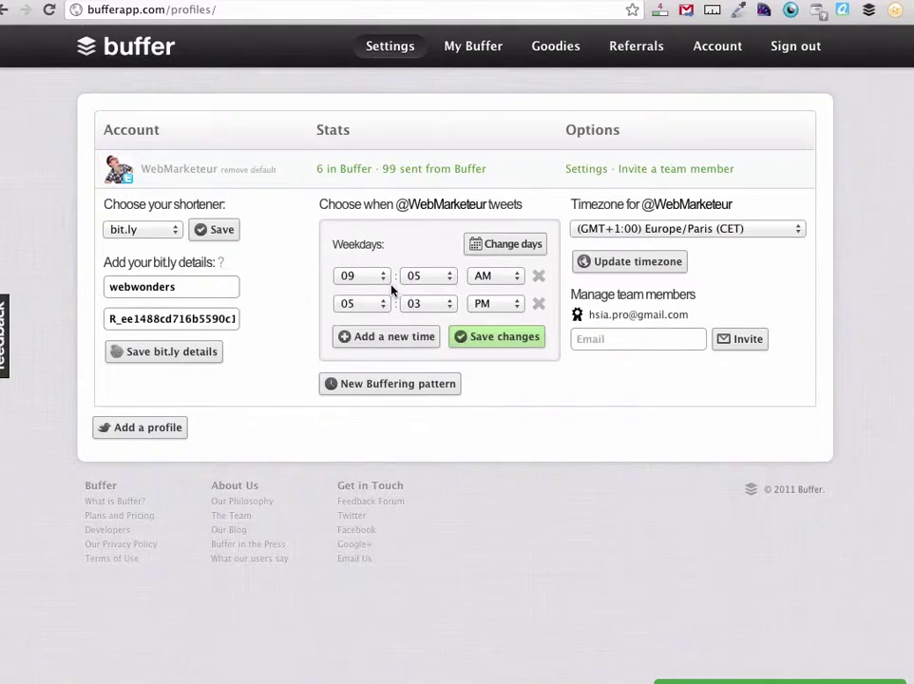
In the Buffer profile settings, add a weekday posting time of 11:00 PM and save the changes
left_click(377, 336)
left_click(377, 337)
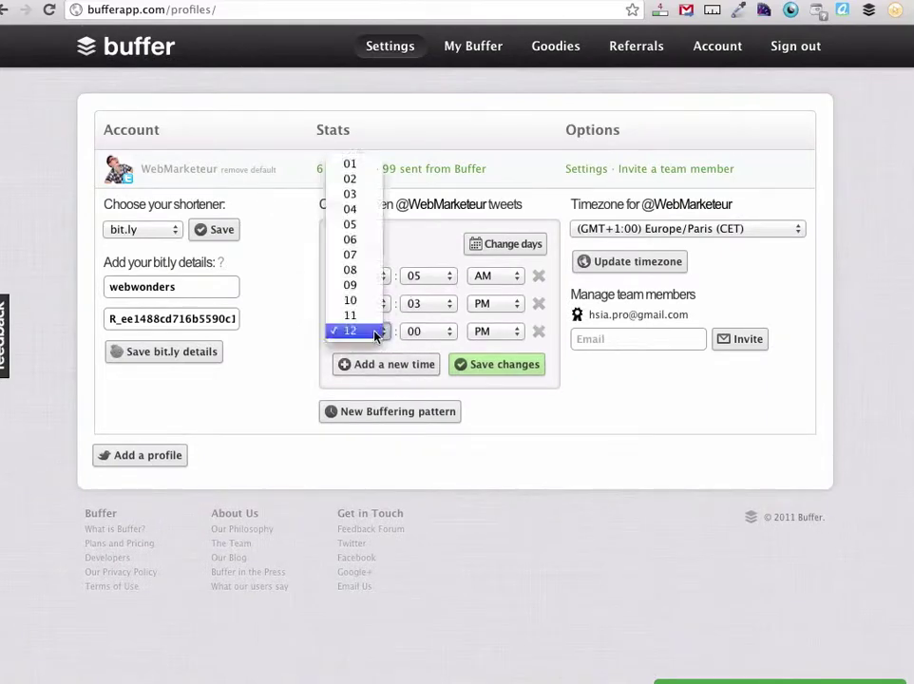
left_click(377, 315)
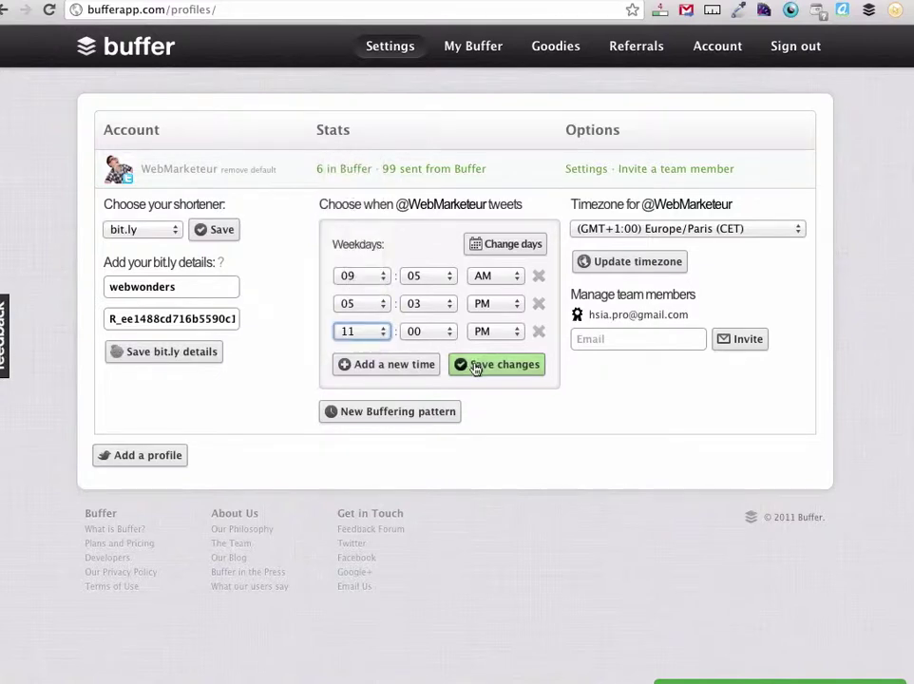
left_click(475, 365)
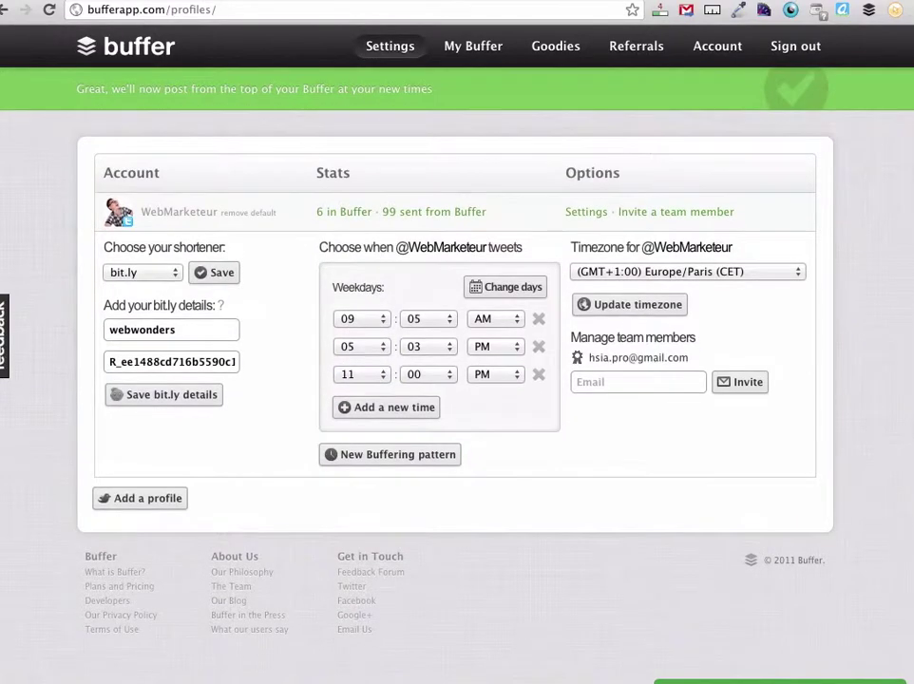
Return to the pending queue, reload it, and check how the posts are distributed over the updated posting times
left_click(99, 0)
left_click(49, 11)
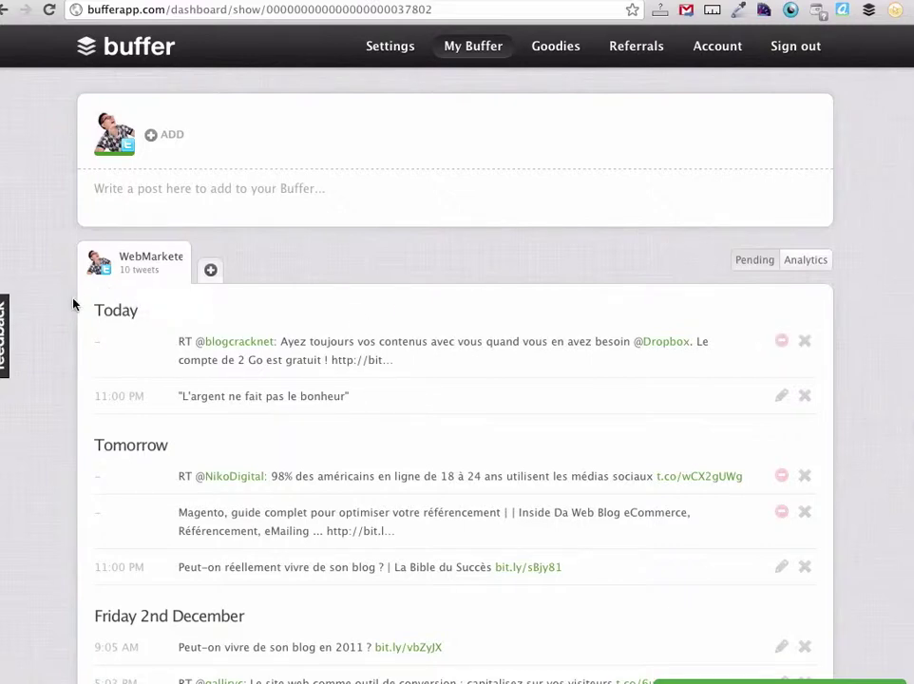
scroll(73, 302, "down", 1)
scroll(72, 303, "up", 1)
Open the account section to view the details of the current Buffer plan
left_click(717, 45)
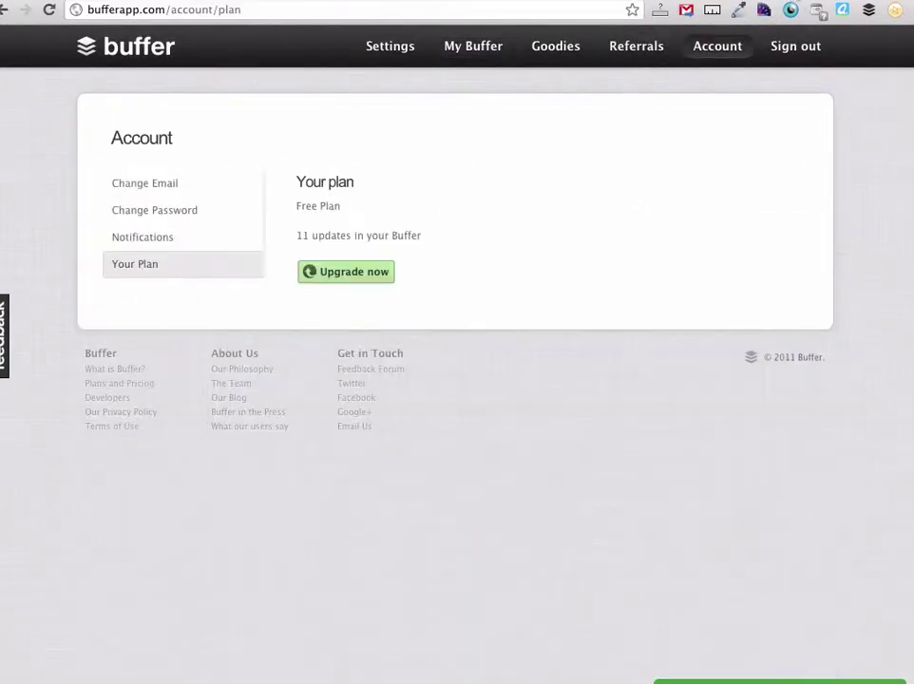